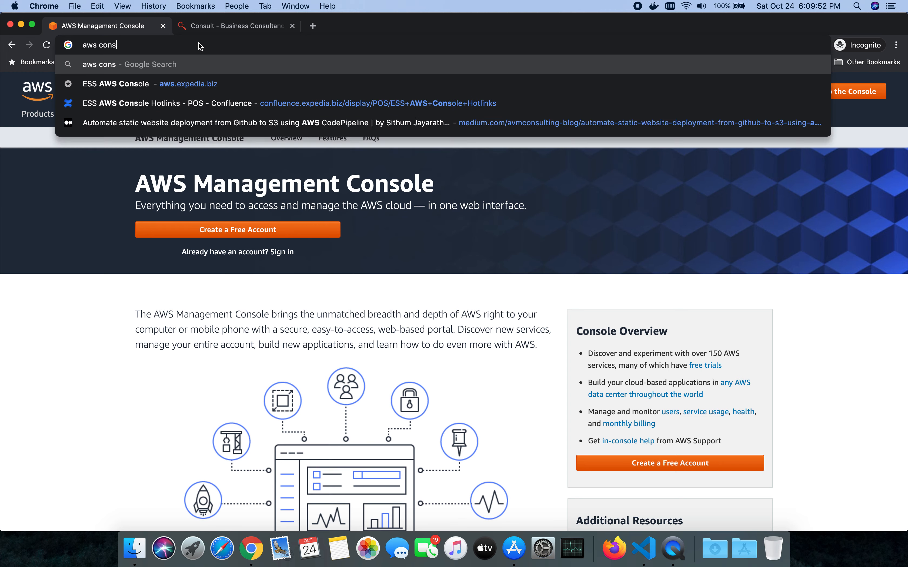
Step: Search Google for "aws console" and open the AWS Management Console's sign-in page
key("Return")
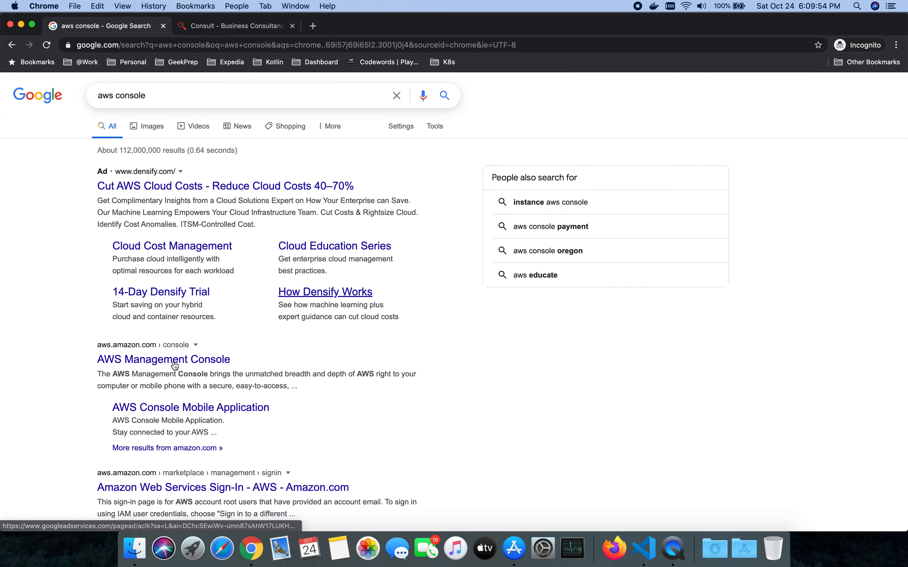
left_click(173, 361)
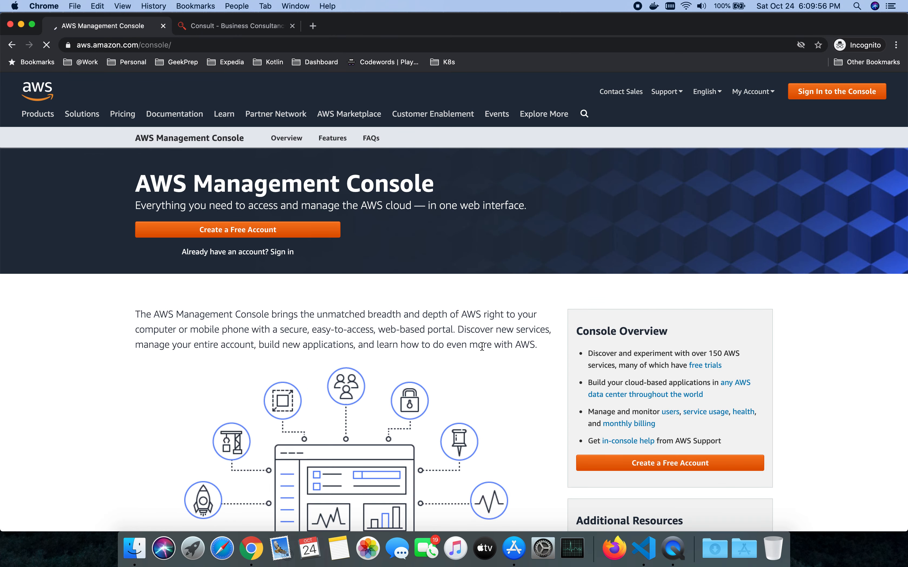
left_click(841, 94)
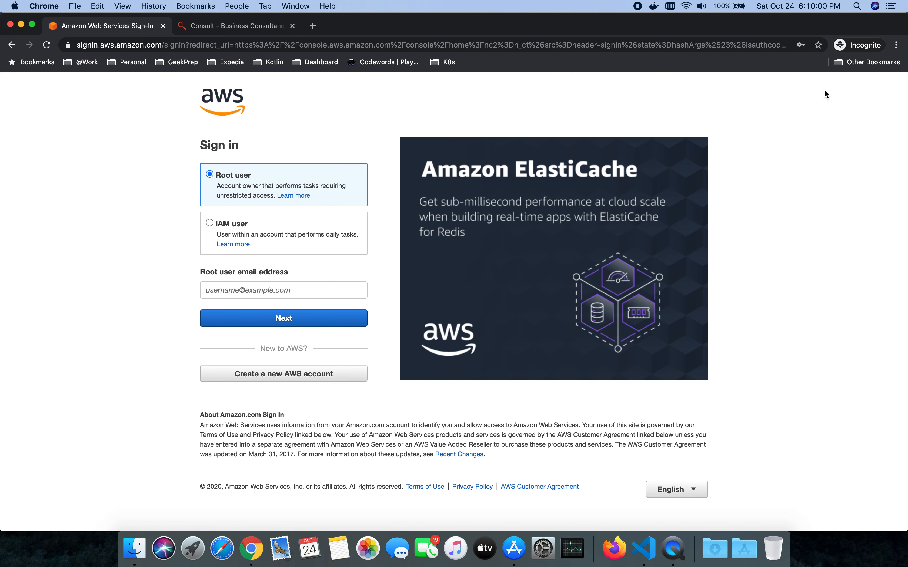
Step: Sign in as root user with the account's e-mail address and password
left_click(225, 282)
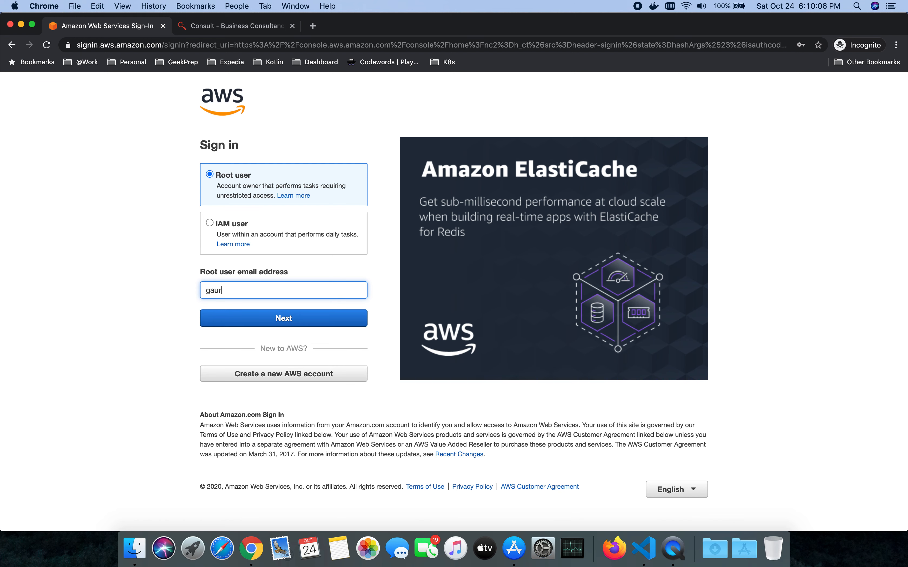
key("Return")
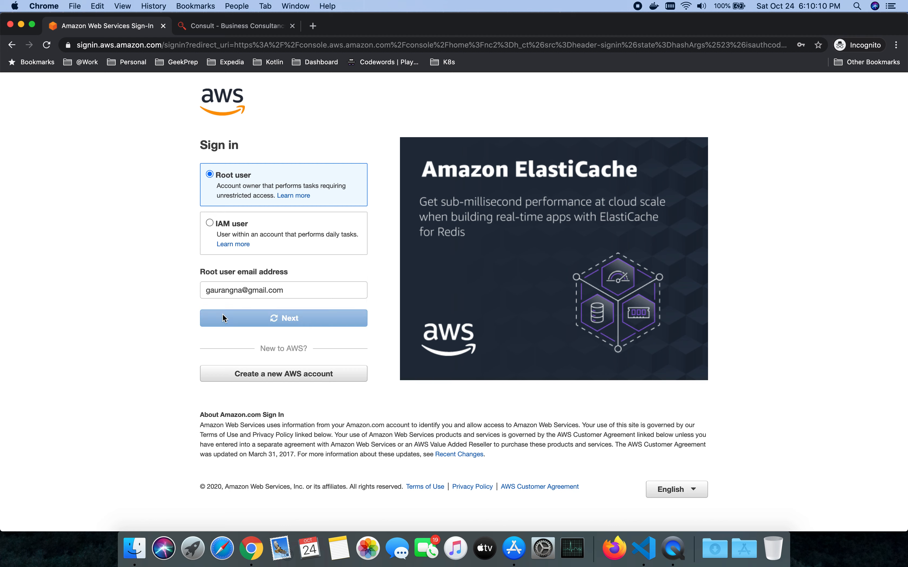
type("•••")
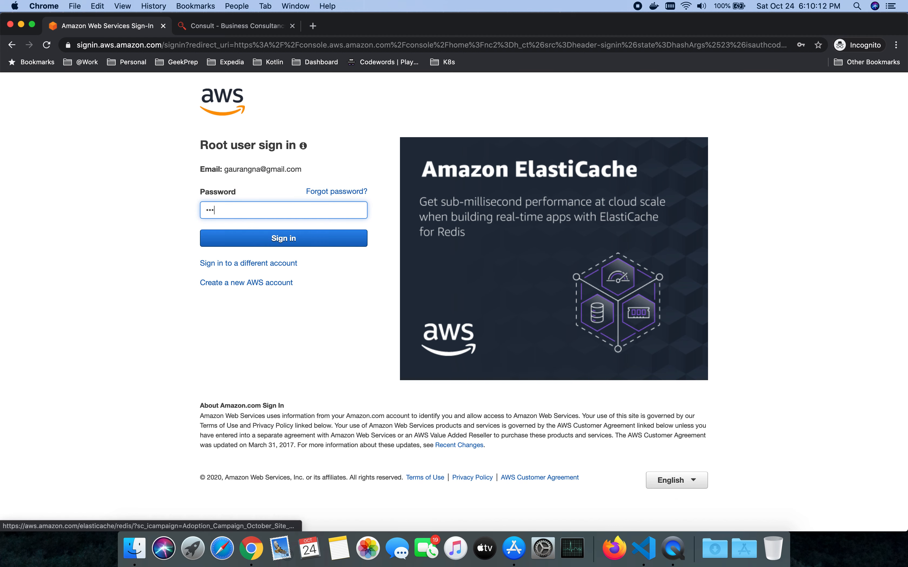
type("••••")
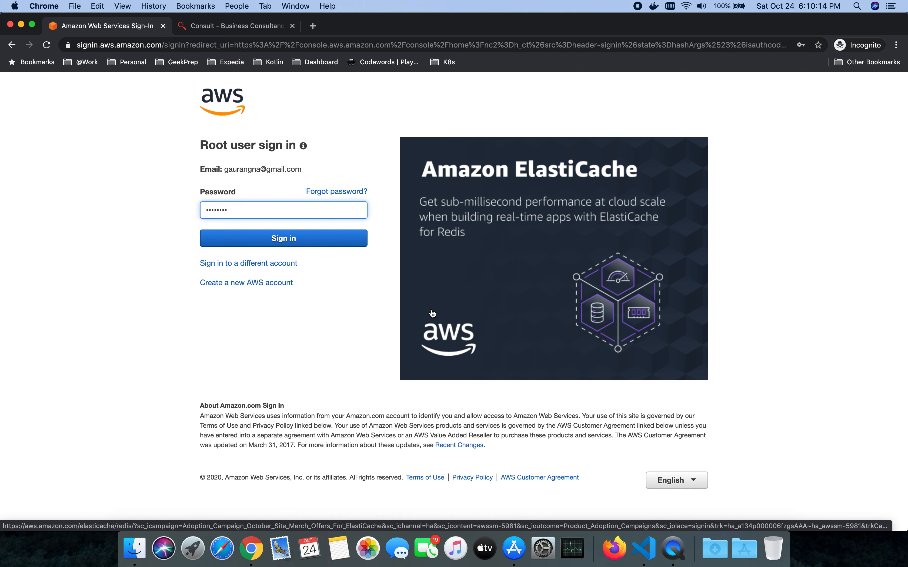
left_click(354, 238)
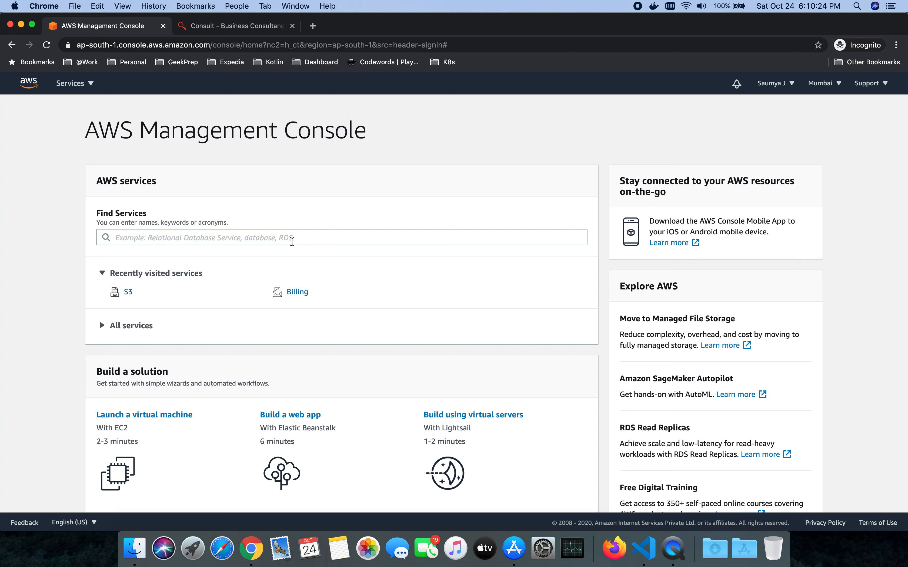
left_click(291, 241)
type("s3")
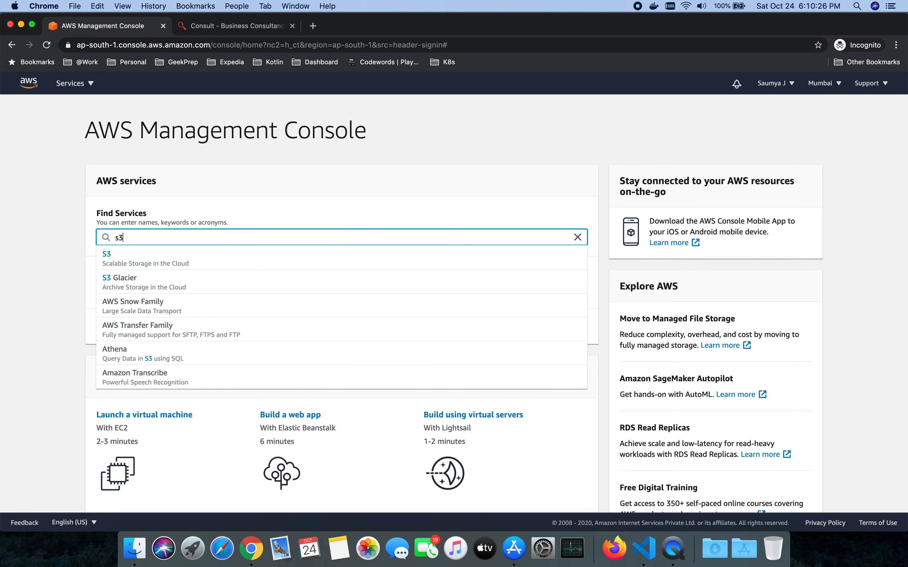
left_click(173, 261)
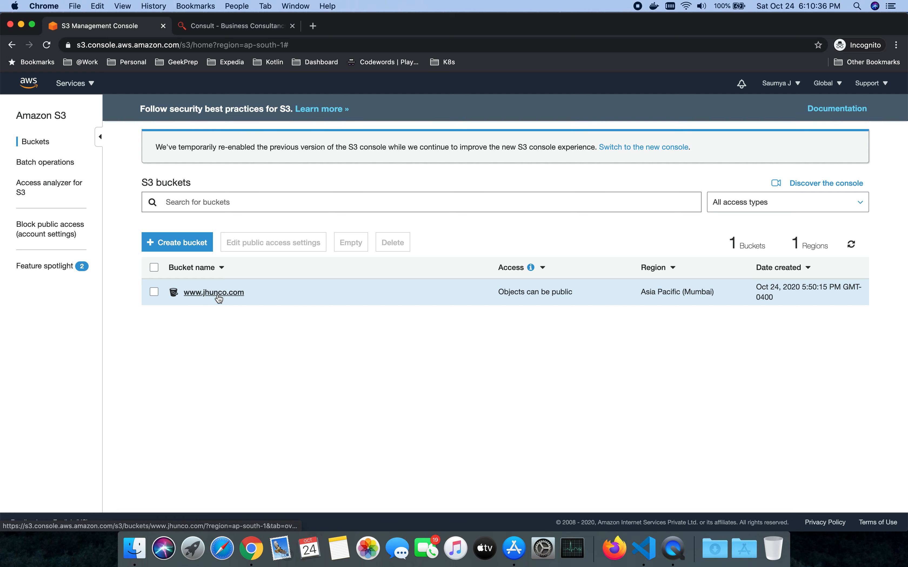
left_click(191, 296)
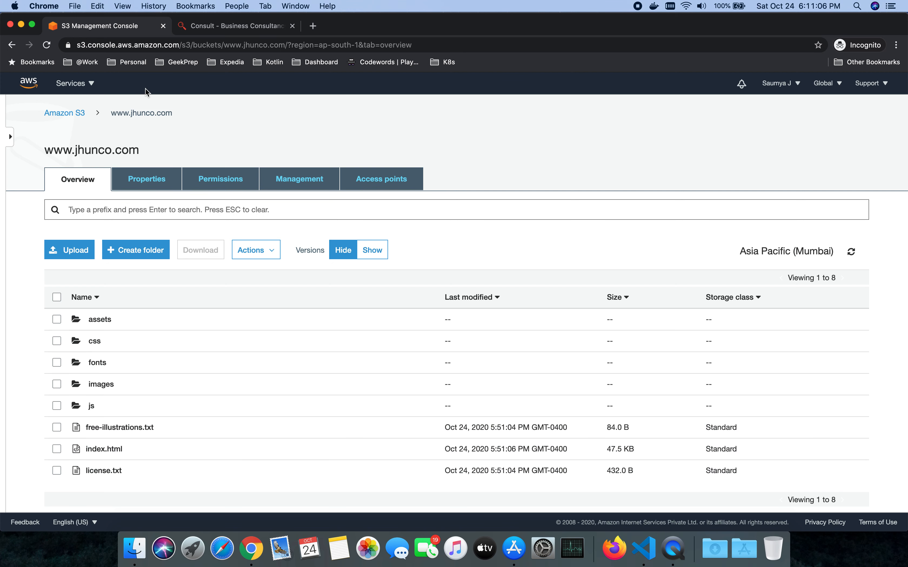
Step: Reload the website hosted at jhunco.com.s3-website.ap-south-1.amazonaws.com to view its current page, and return to the S3 bucket
left_click(233, 26)
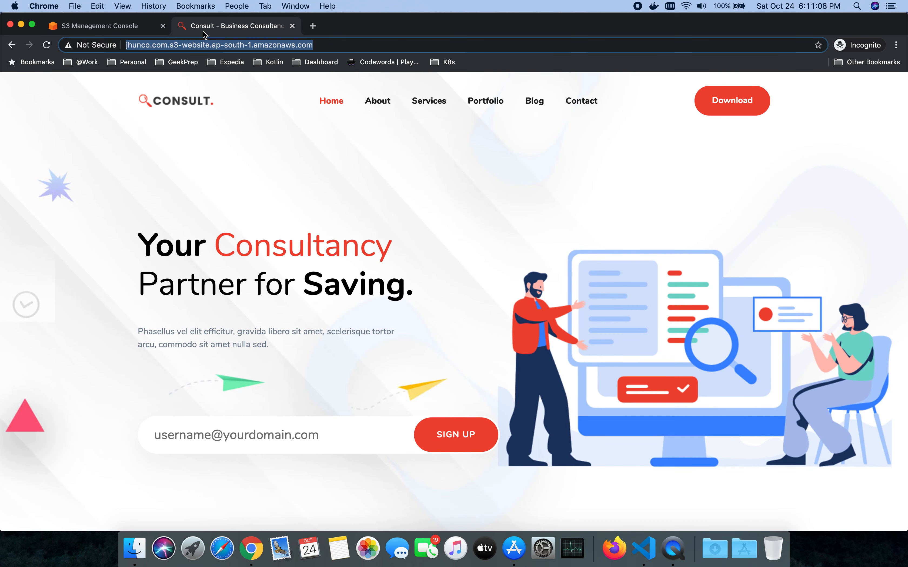
left_click(206, 44)
key("Return")
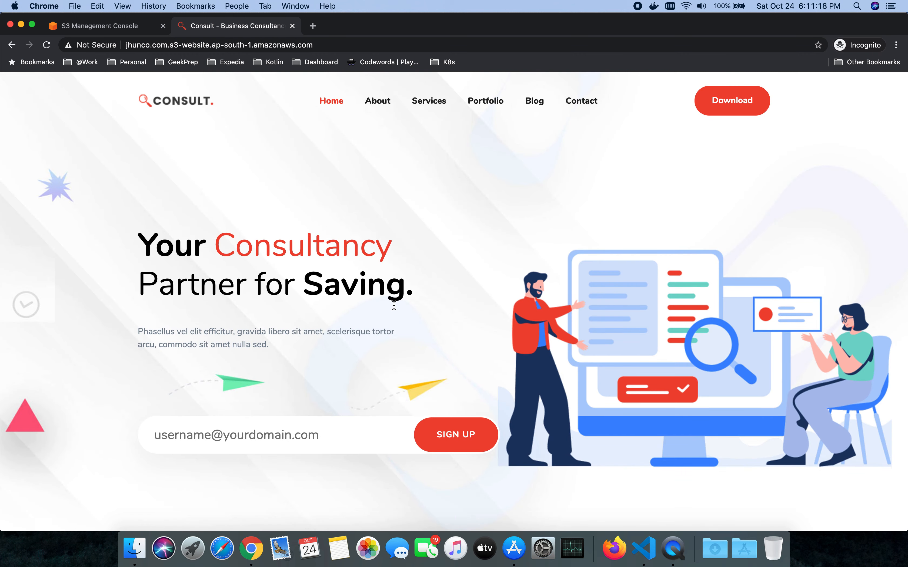
left_click(75, 28)
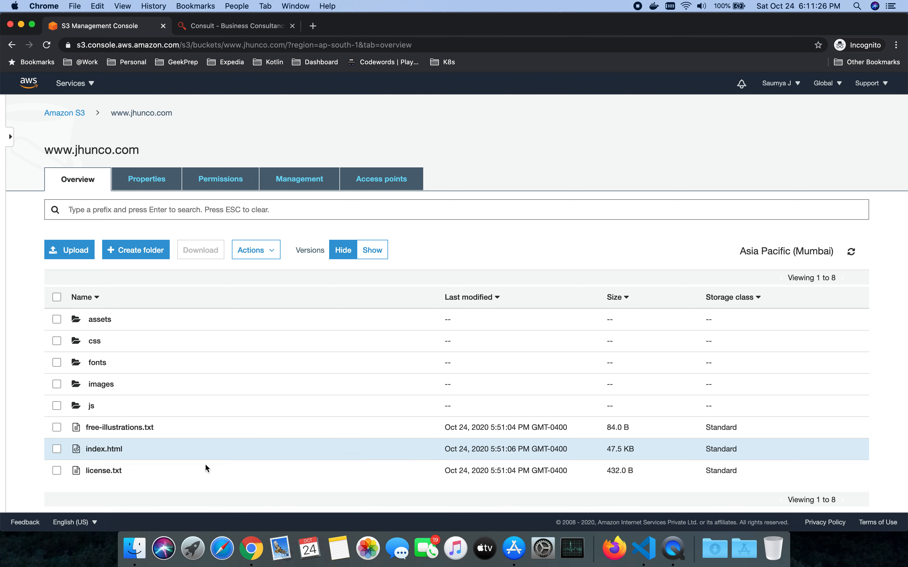
Step: Switch to Visual Studio Code, replace the page title in index.html with "Welcome to Jhun Co Consultancy! | Home" and save the file
left_click(640, 547)
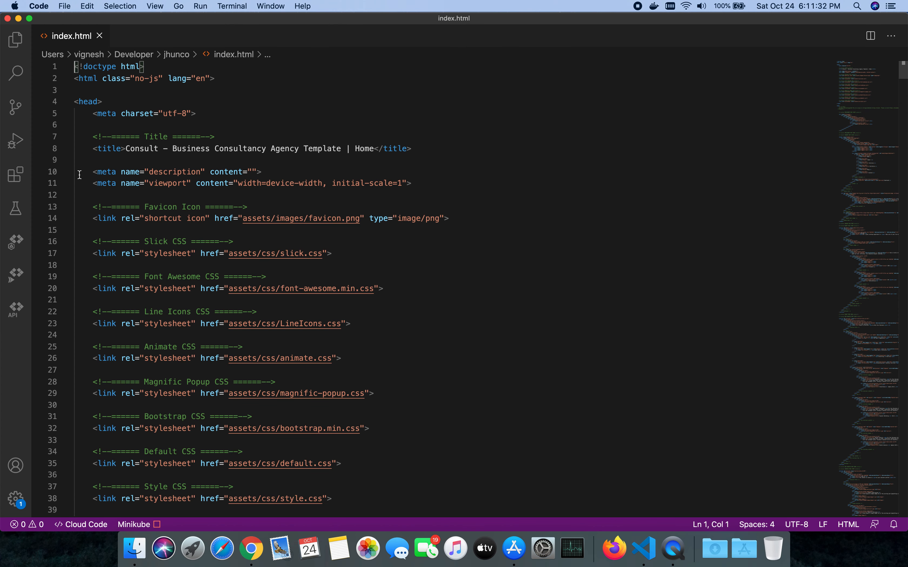
left_click(128, 149)
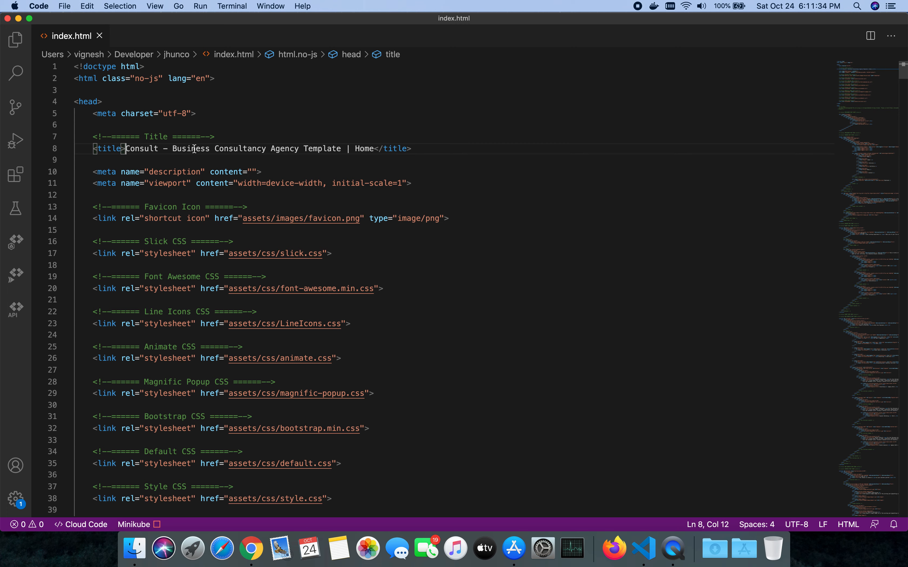
key("super+Tab")
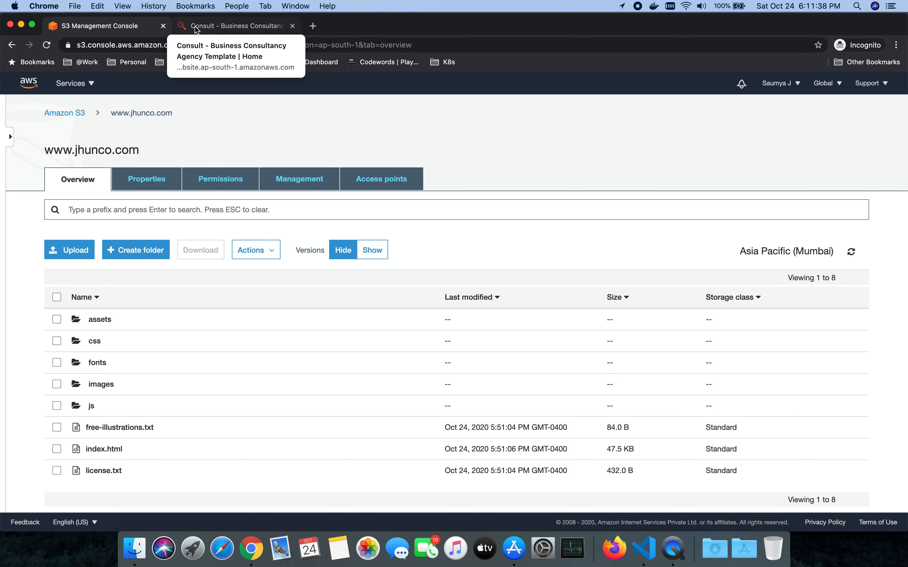
key("super+Tab")
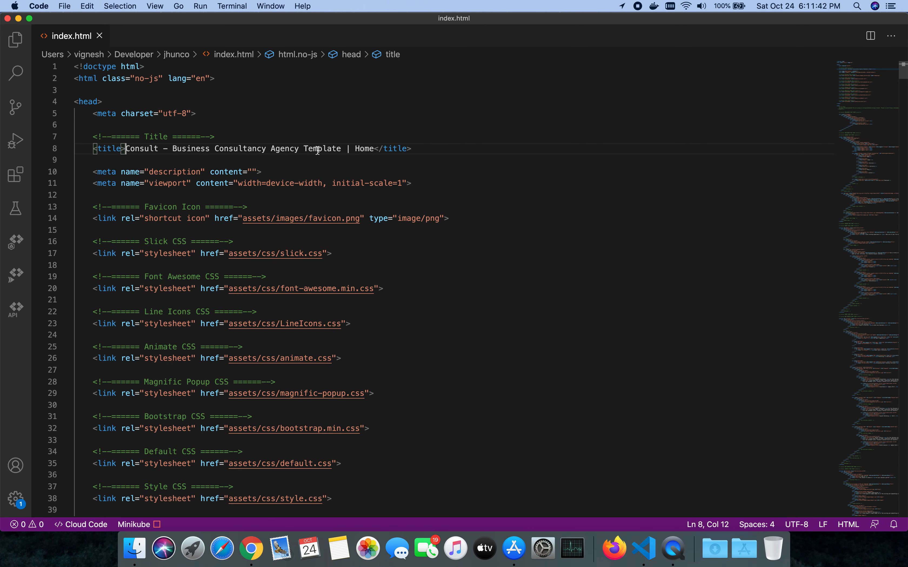
left_click(374, 149, "shift")
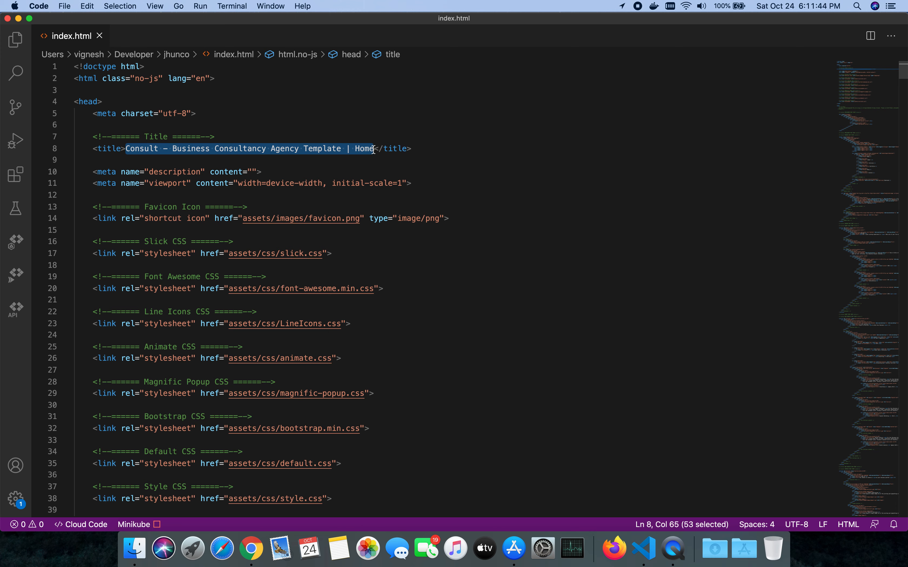
key("BackSpace")
type("Welcome t")
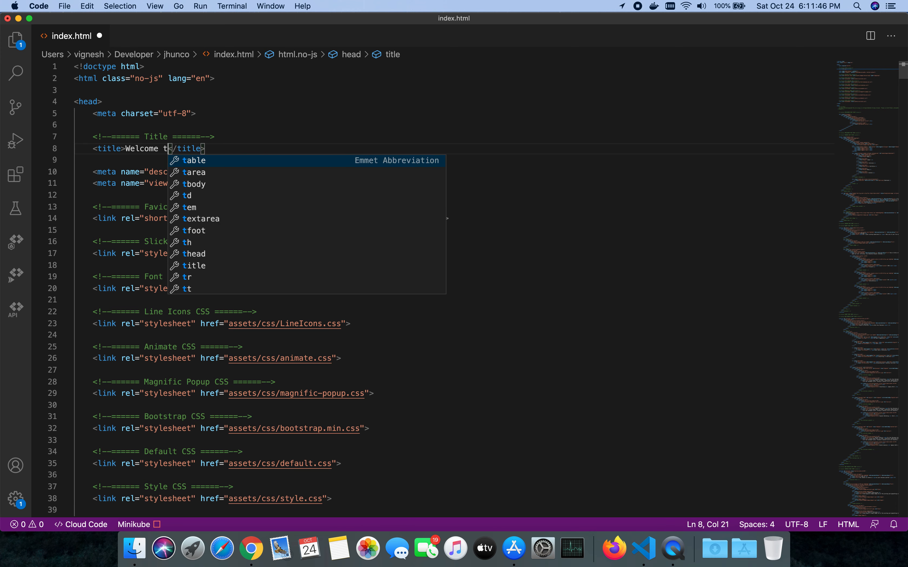
type("o ")
type("Jhun C")
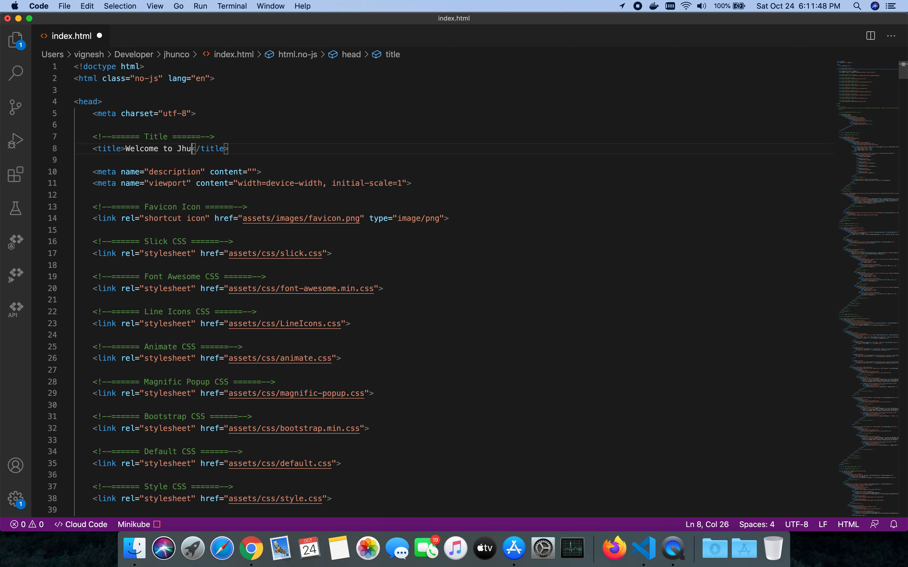
type("o Consu")
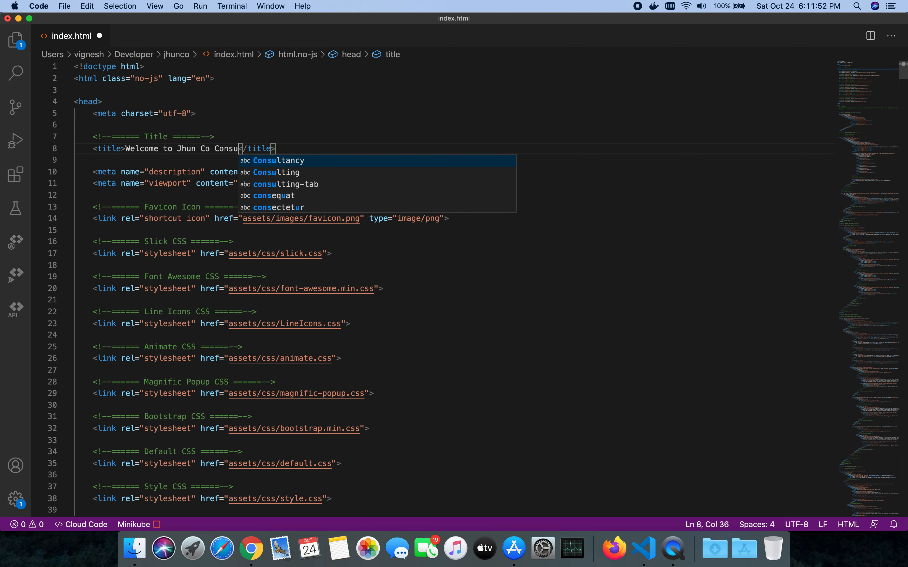
key("Return")
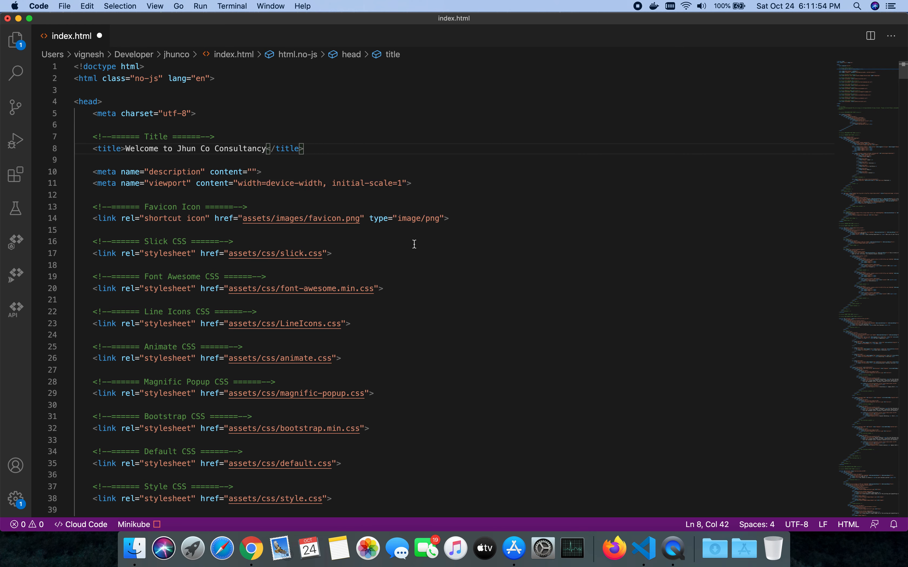
type("!")
type(" | Home")
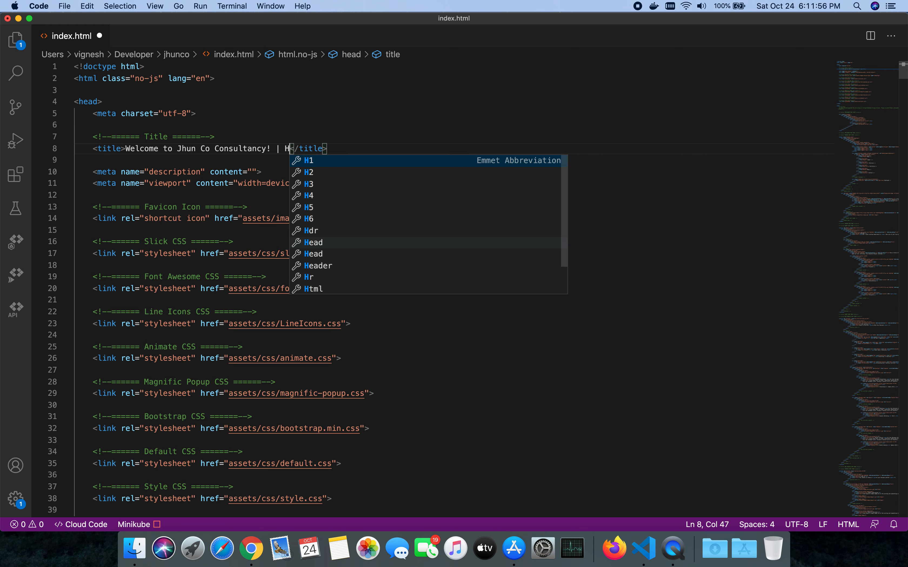
left_click(378, 104)
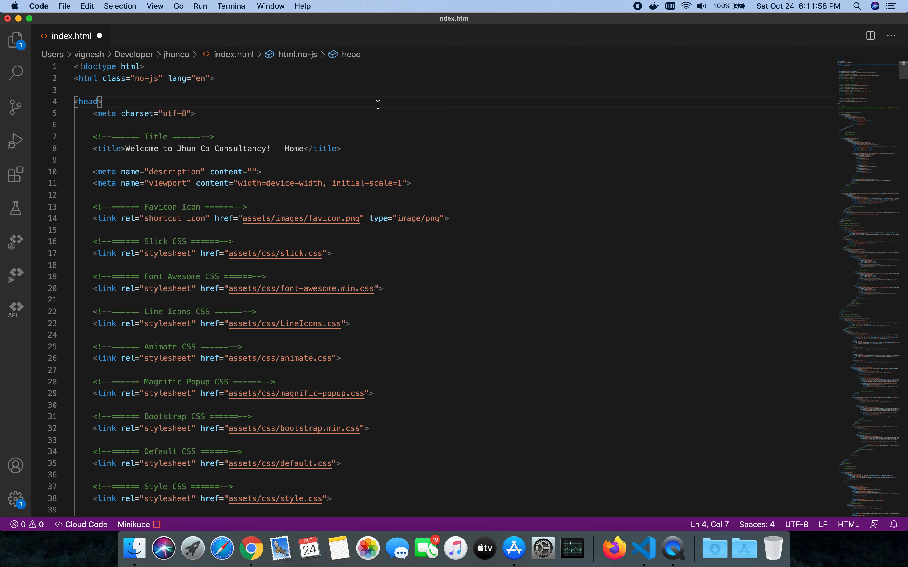
key("super+s")
Step: Try to add index.html from the jhunco folder in Finder directly to the S3 bucket page in Chrome
key("super+Tab")
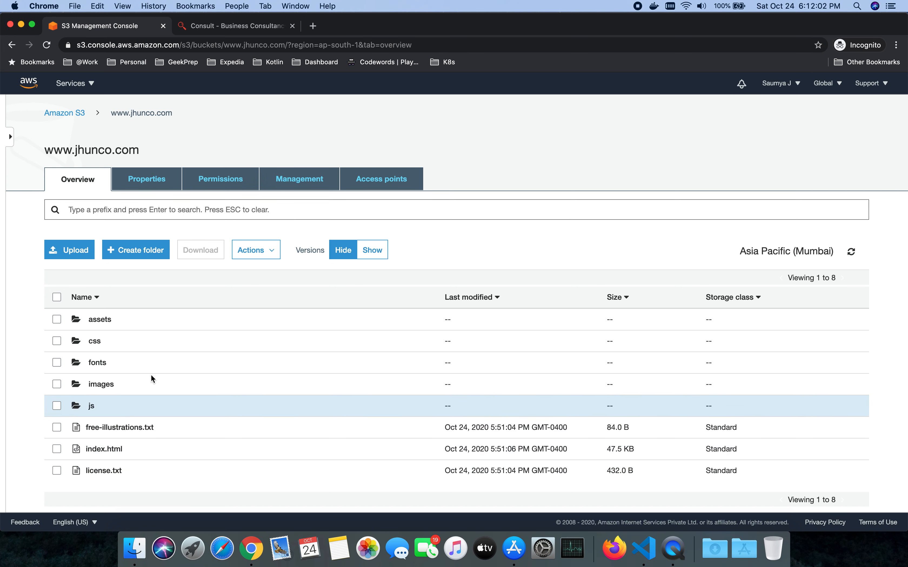
scroll(187, 368, "down", 3)
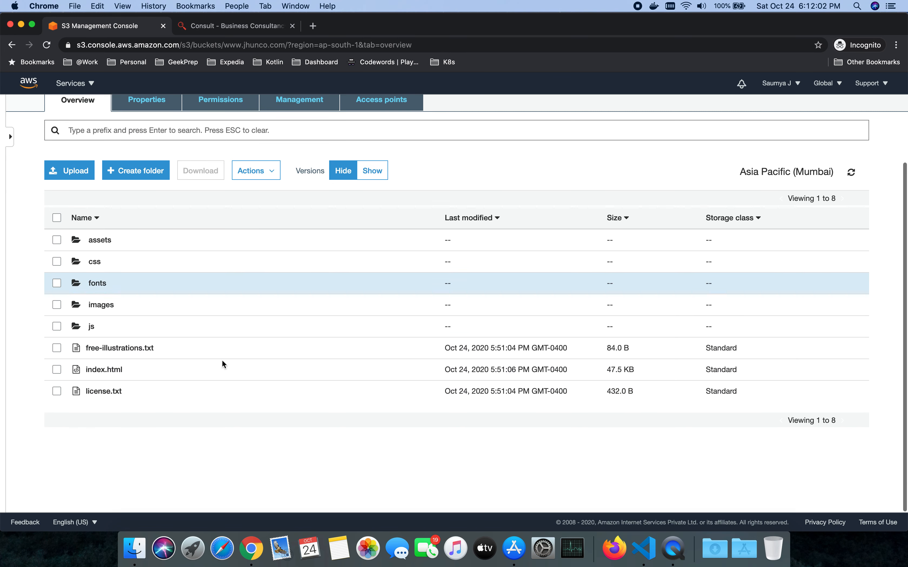
left_click(134, 547)
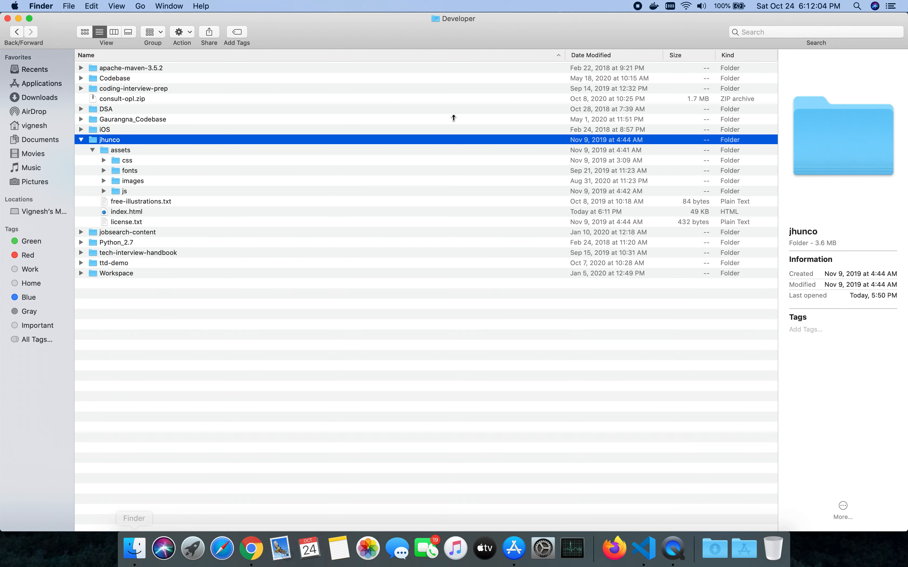
left_click(126, 213)
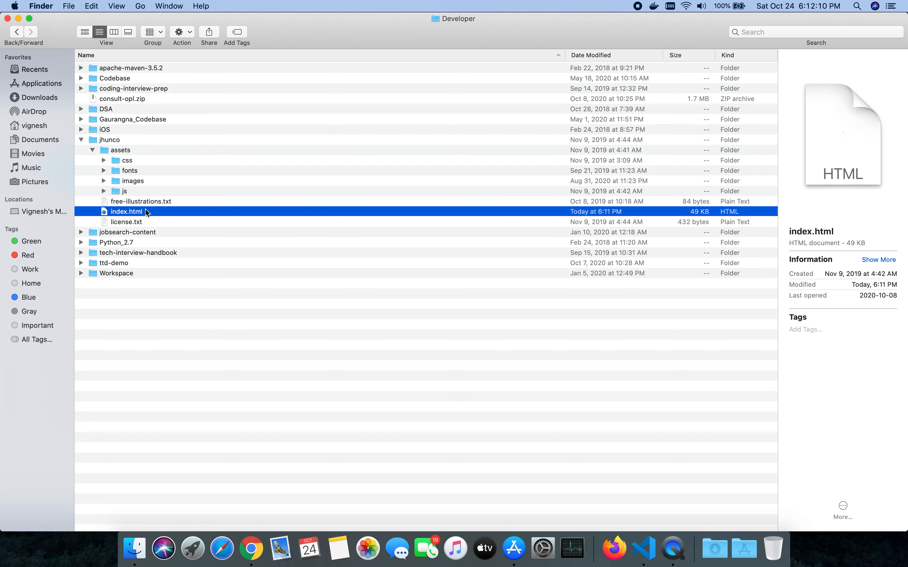
left_click_drag(143, 209, 299, 395)
key("super+Tab")
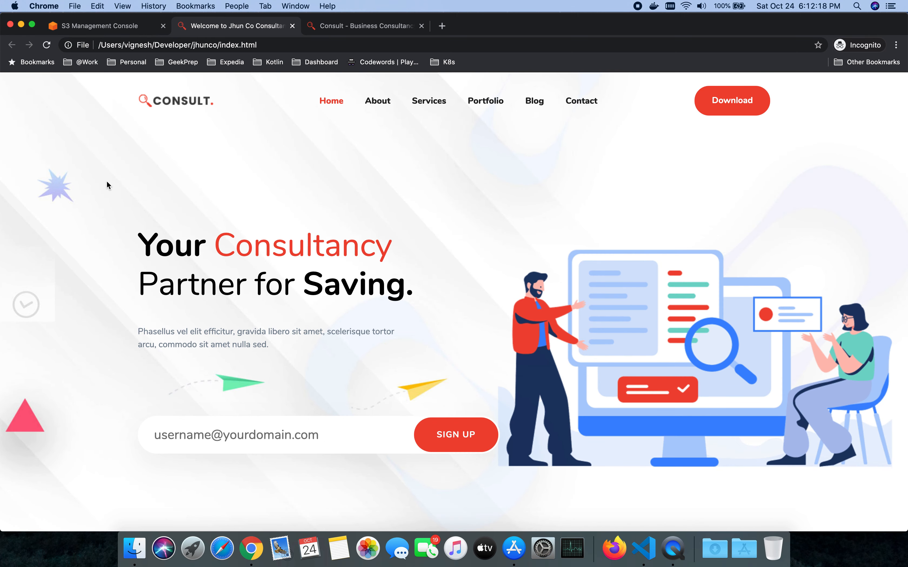
left_click(101, 26)
left_click(68, 171)
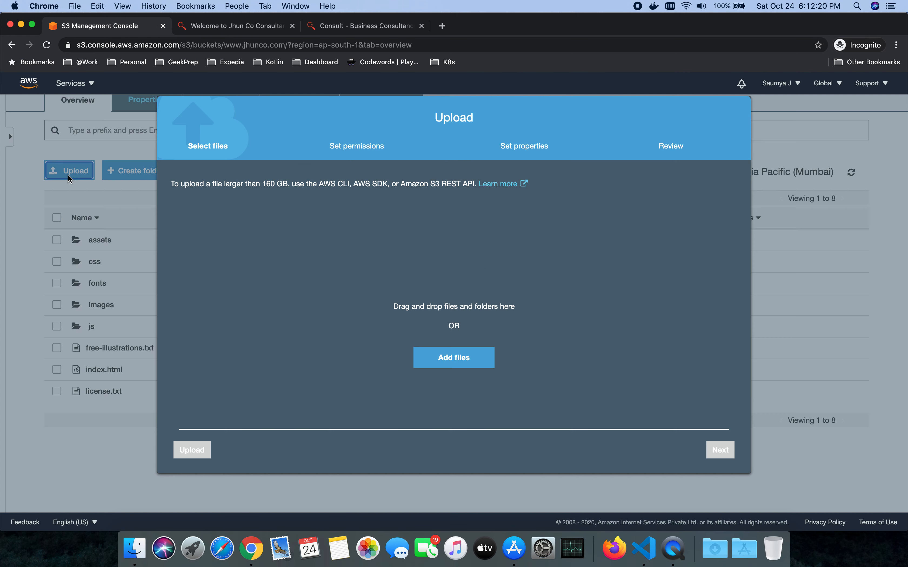
key("super+Tab")
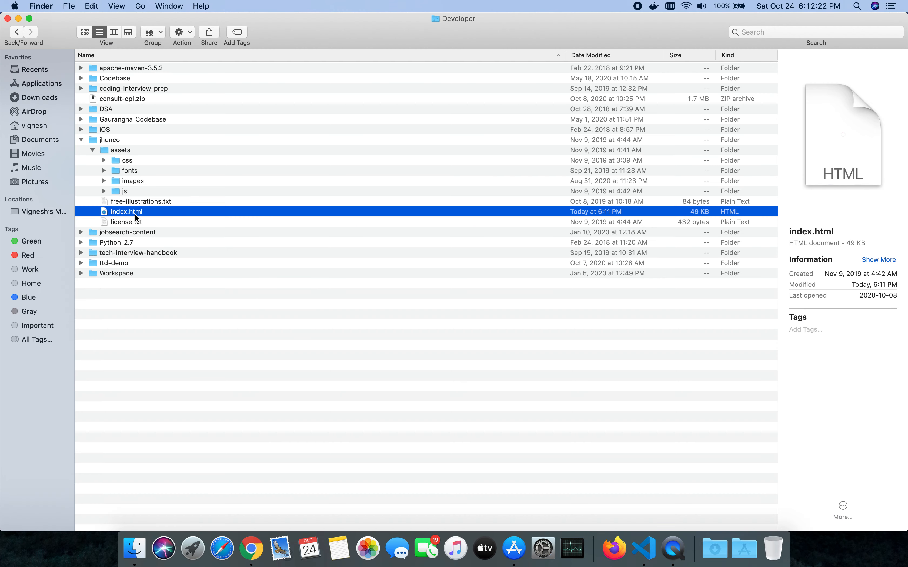
key("super+Tab")
key("super+Tab")
left_click_drag(152, 208, 474, 311)
key("super+Tab")
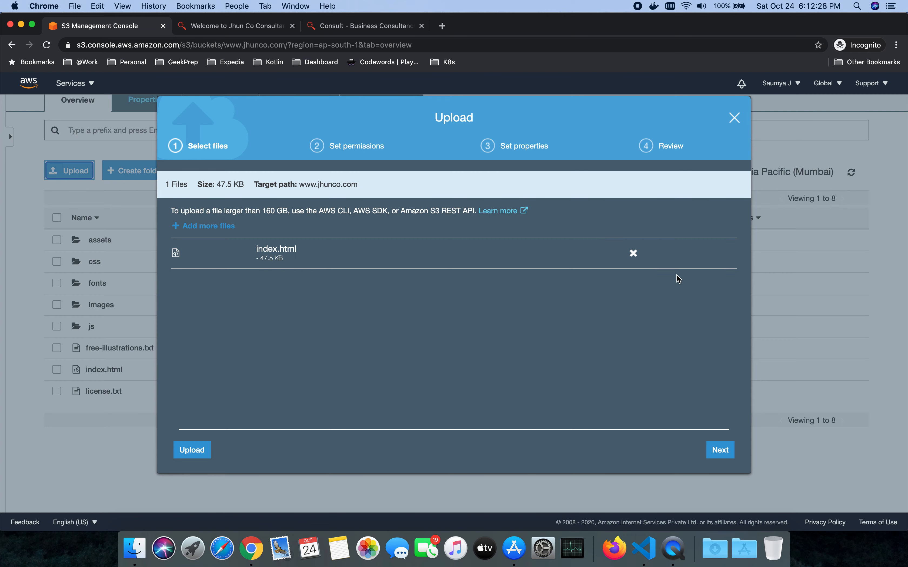
left_click(195, 449)
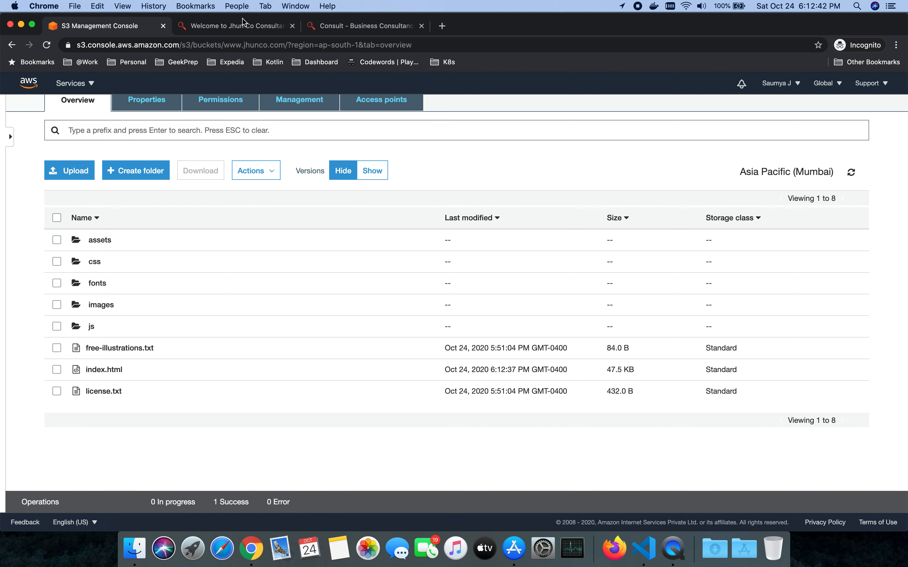
Step: Close the local index.html page and reload the S3-hosted website to check the uploaded change
left_click(292, 26)
left_click(257, 30)
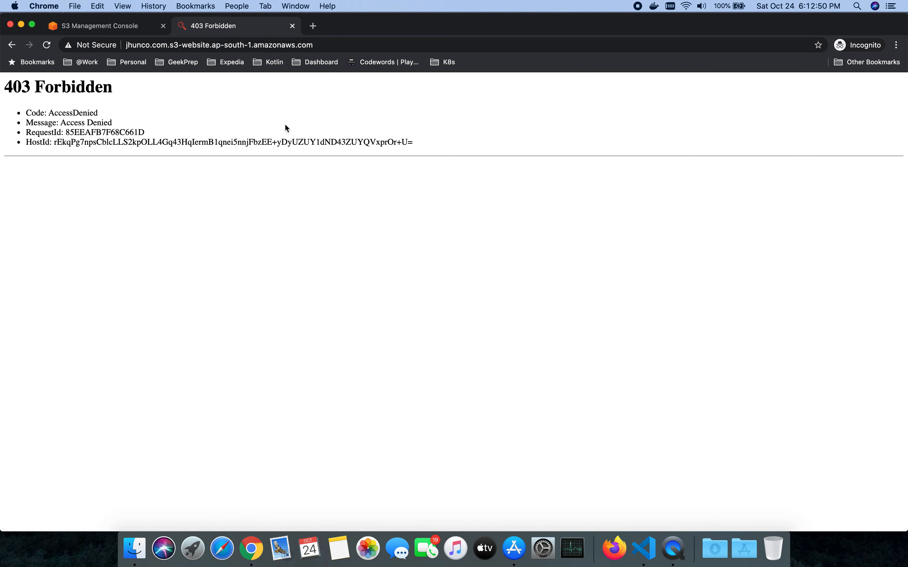
left_click(81, 28)
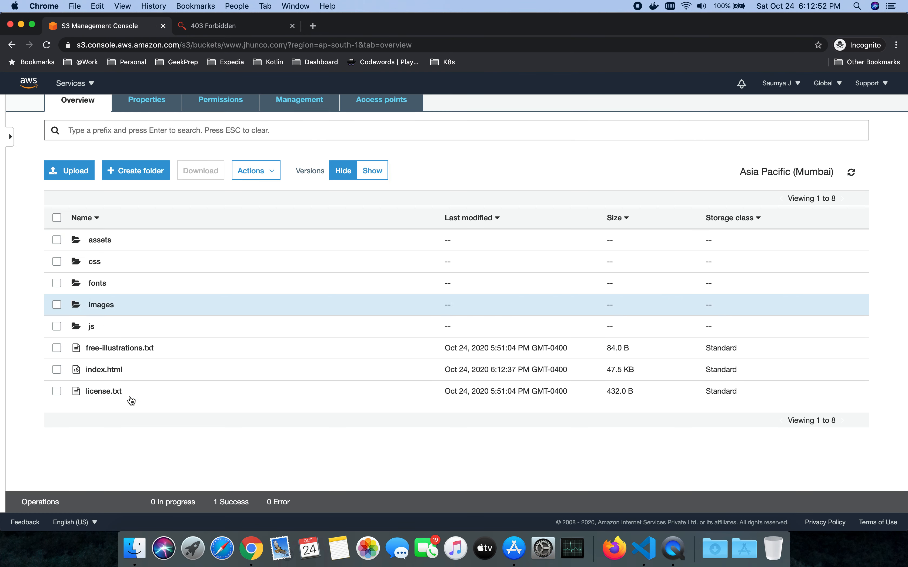
left_click(56, 374)
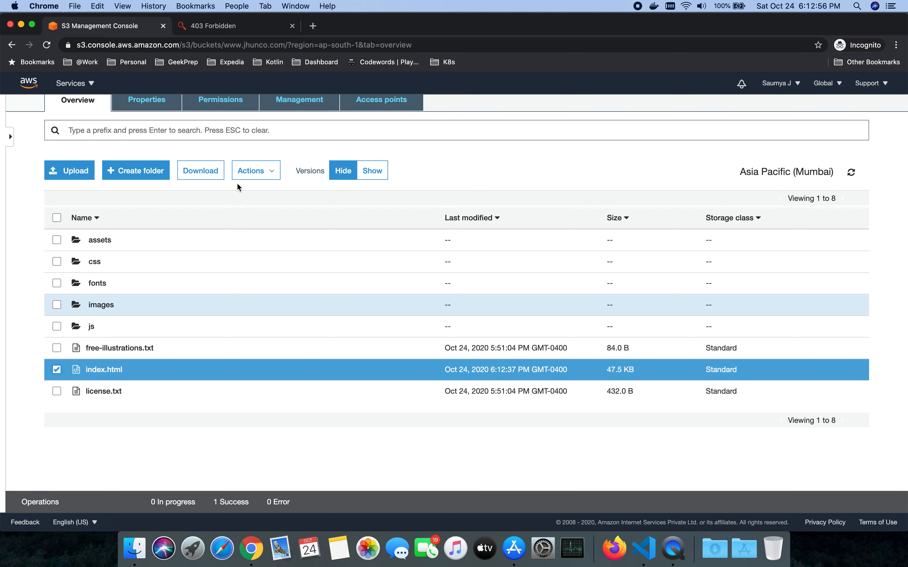
left_click(105, 370)
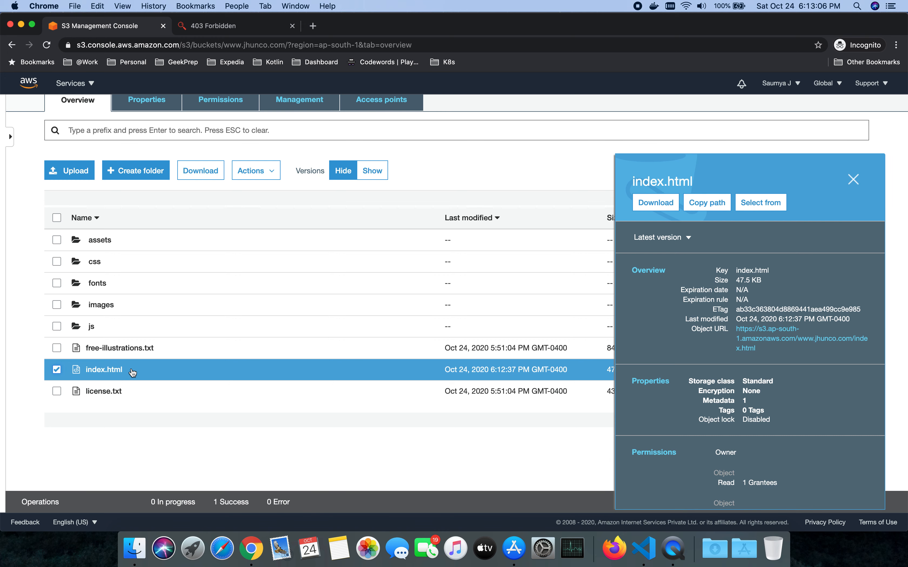
left_click(220, 25)
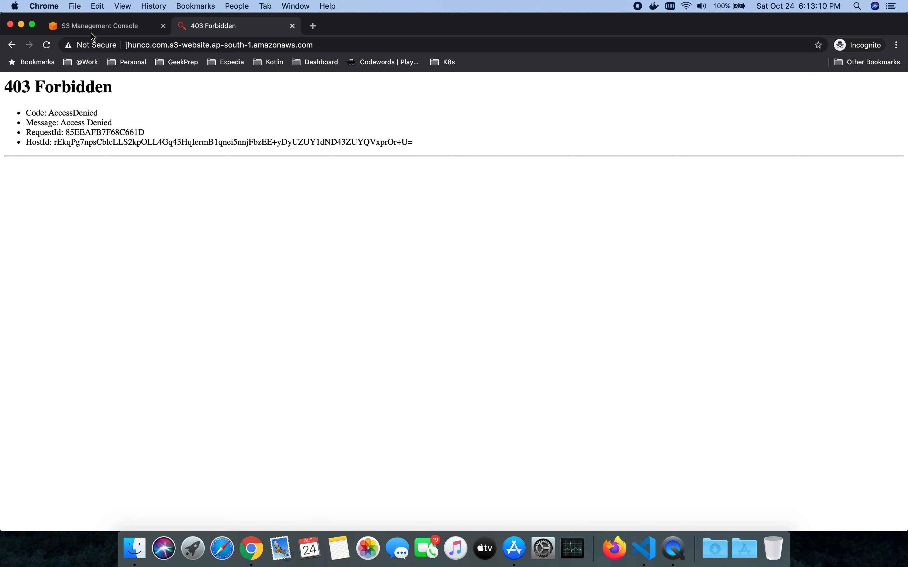
left_click(96, 26)
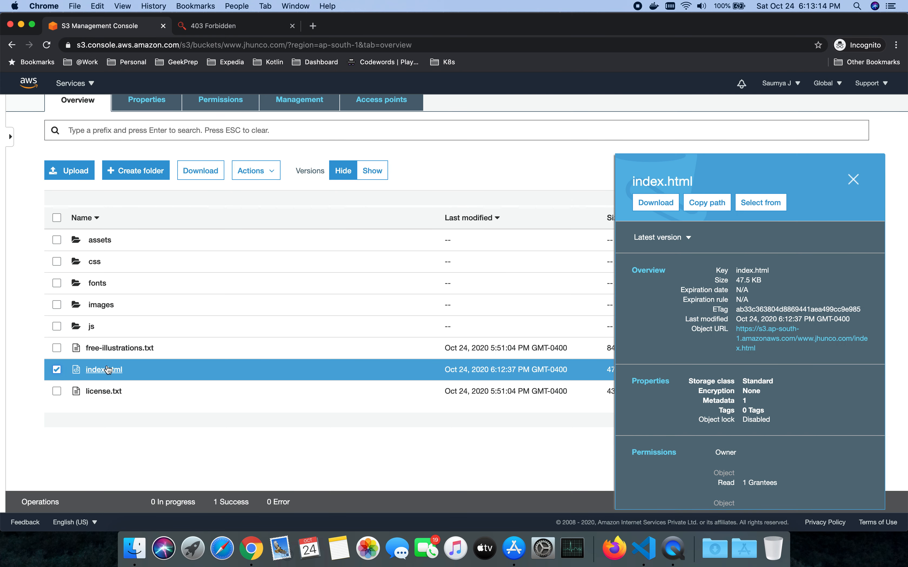
left_click(274, 173)
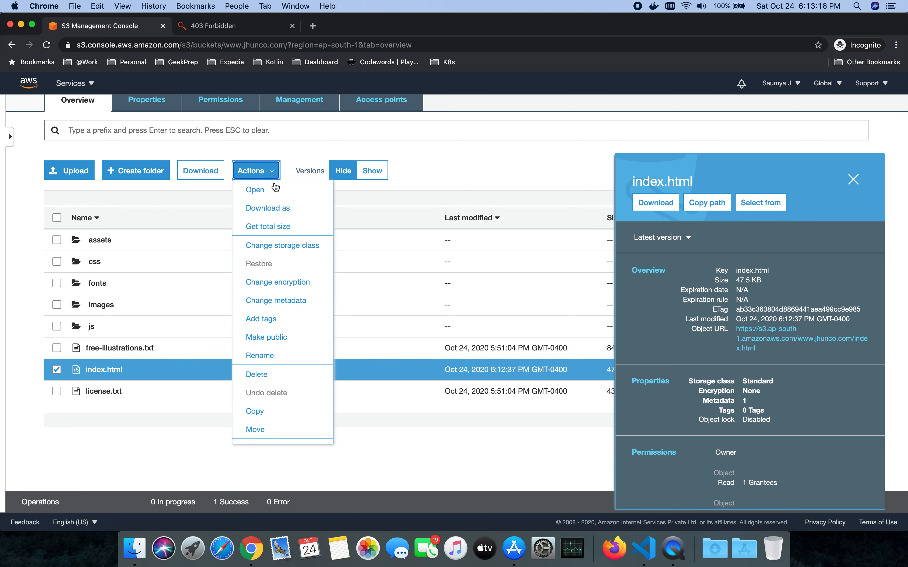
left_click(288, 340)
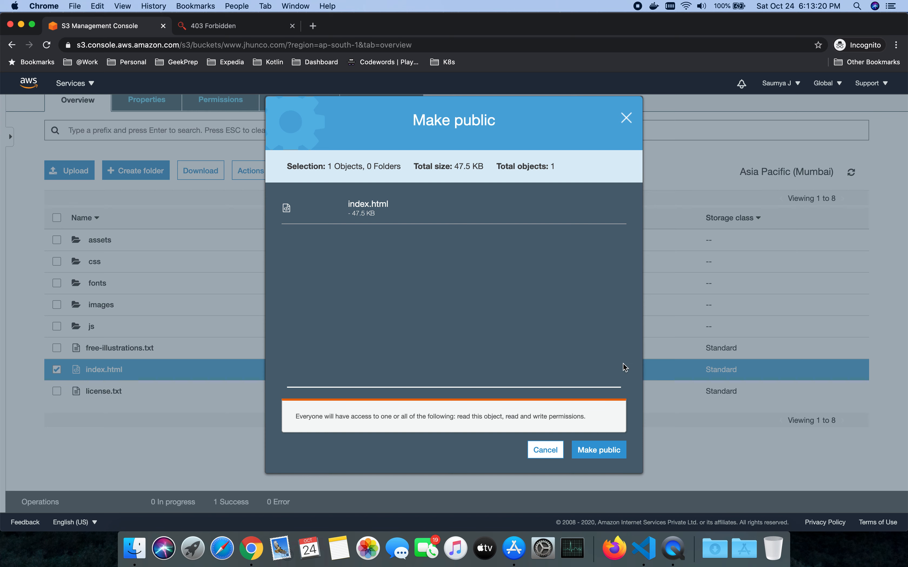
left_click(599, 450)
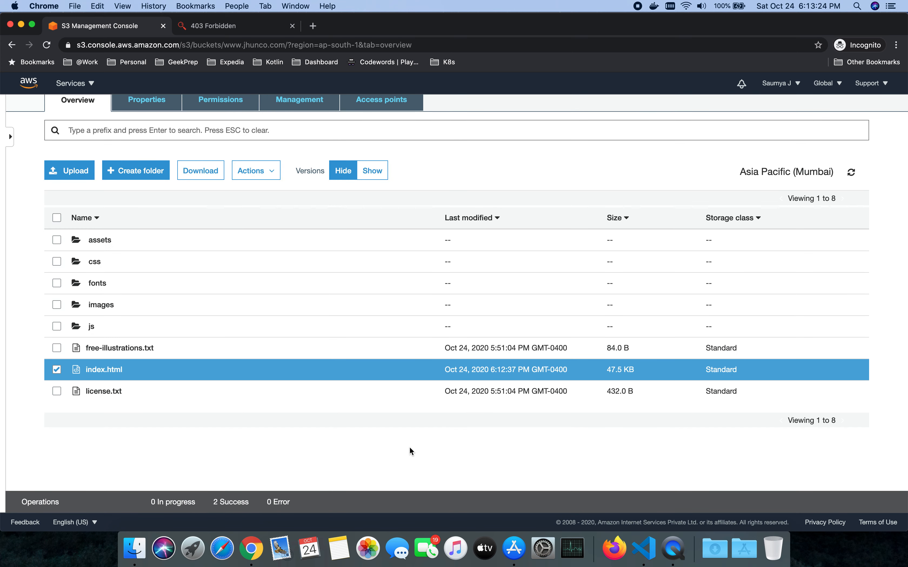
Step: Reload the S3-hosted website to check the home page and its updated title
left_click(224, 30)
left_click(47, 45)
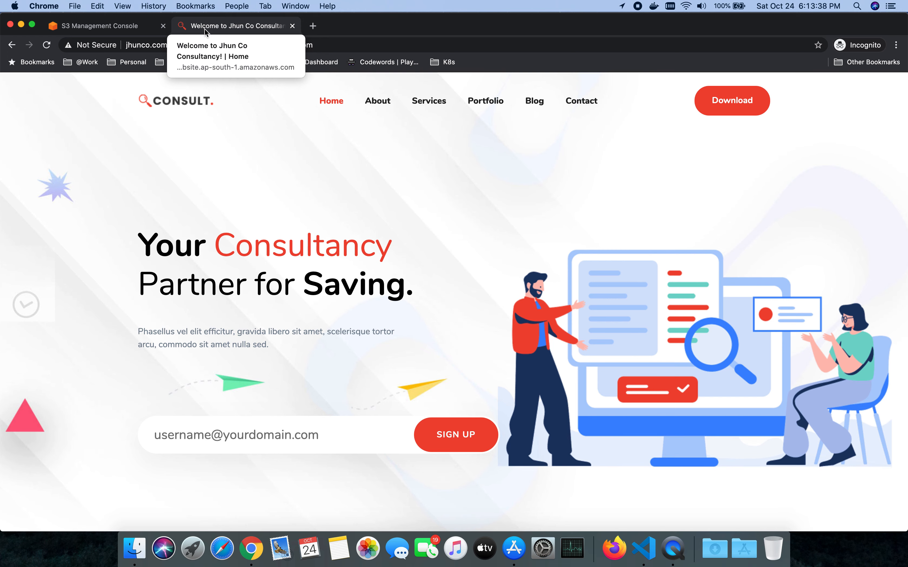
Step: In the S3 bucket, select only the images folder and review the actions available for it, including Make public, without applying any
left_click(144, 25)
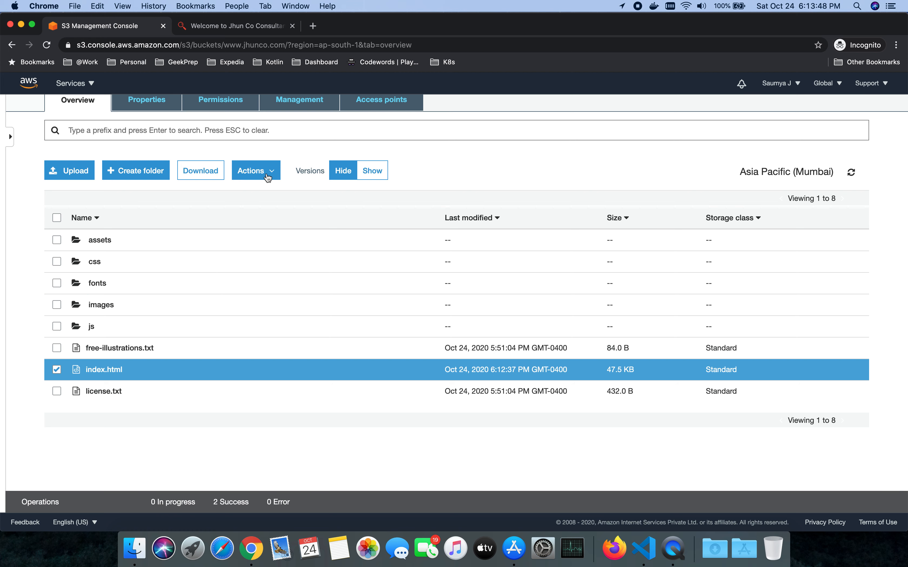
left_click(59, 307)
left_click(57, 369)
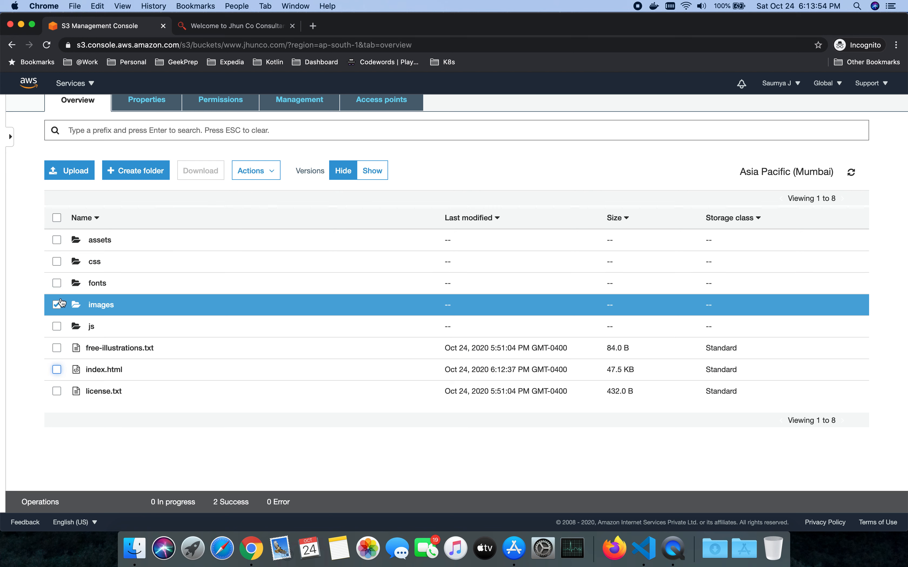
left_click(257, 175)
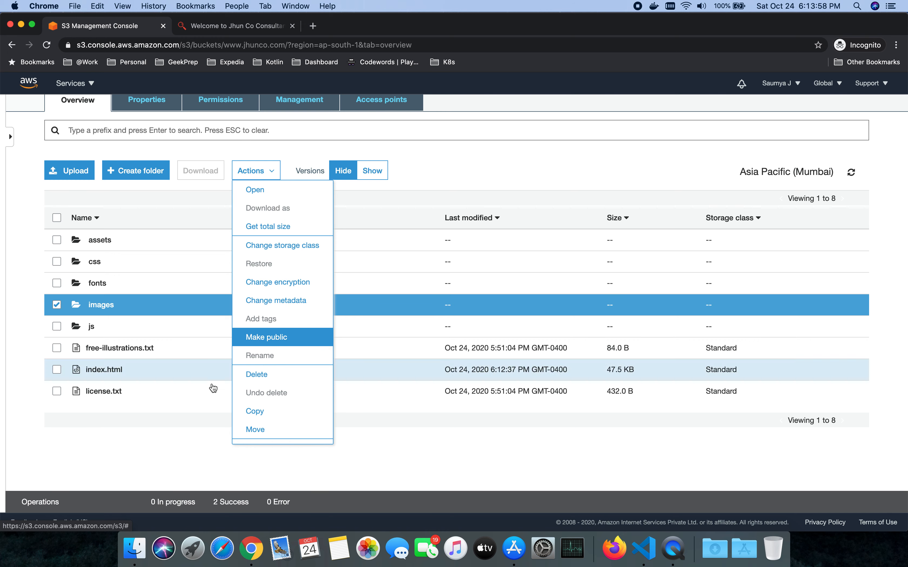
left_click(183, 438)
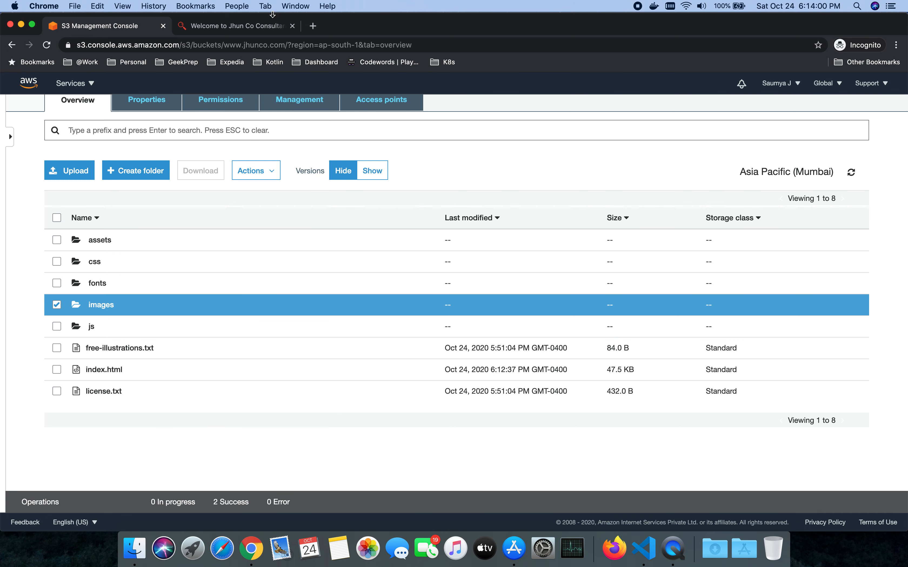
left_click(255, 29)
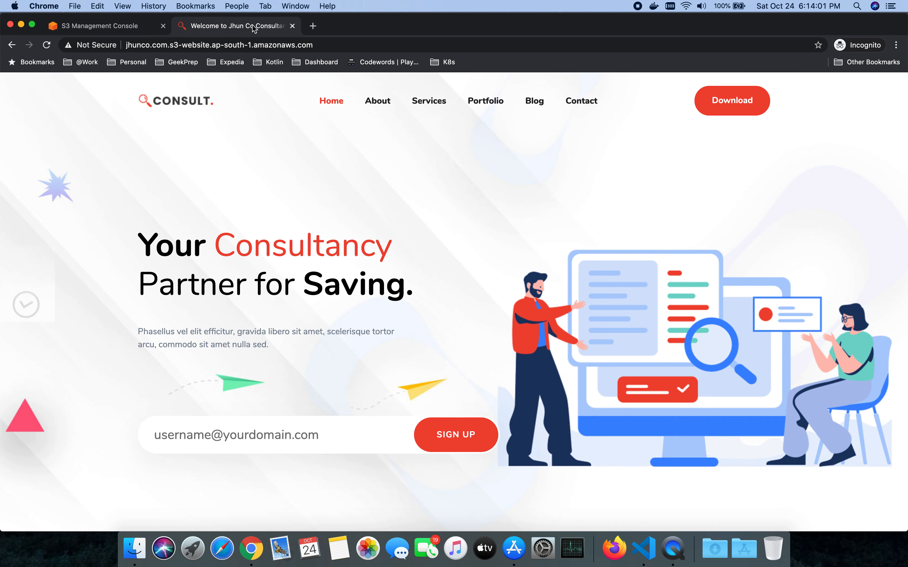
left_click(108, 32)
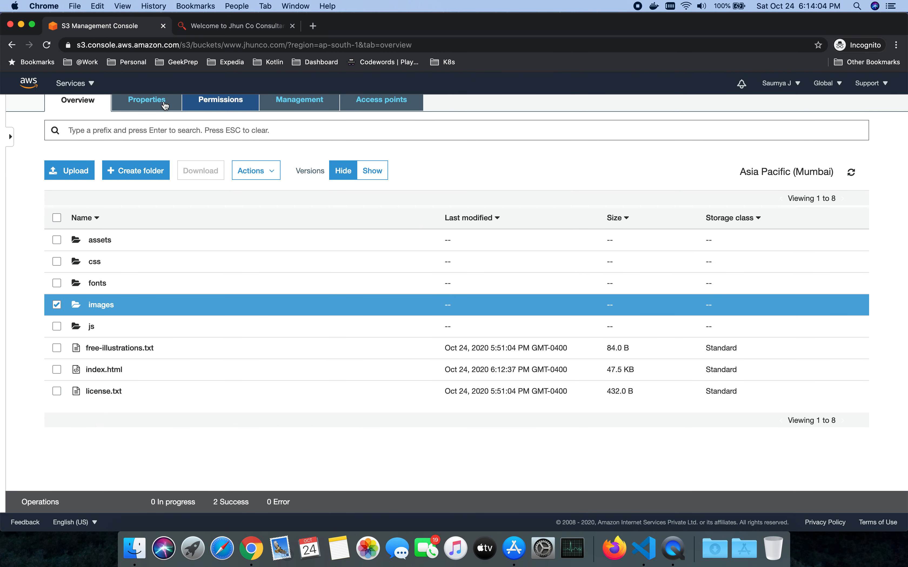
scroll(385, 443, "up", 2)
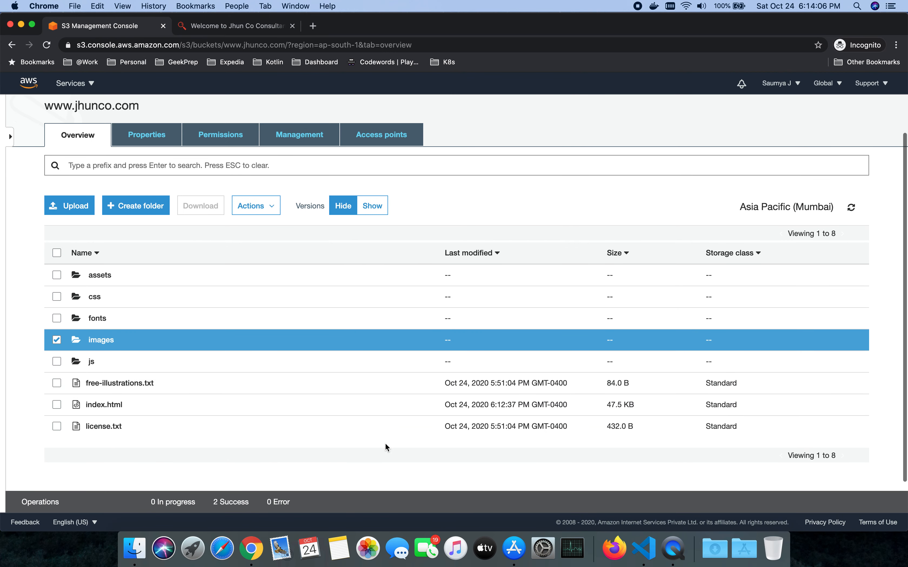